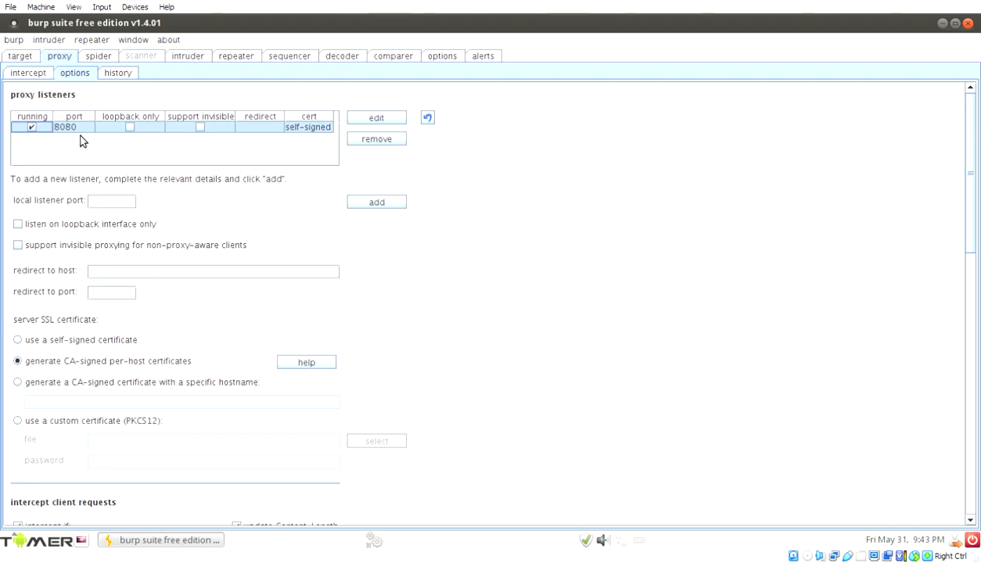
- Check the alerts log for the proxy service's start and stop messages, and return to the proxy listener options
click(484, 58)
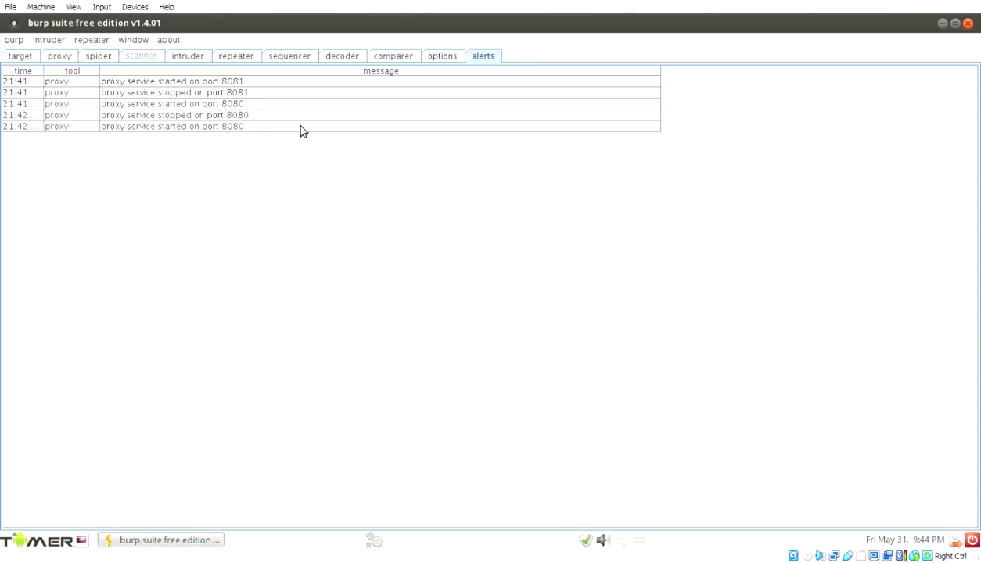
click(62, 57)
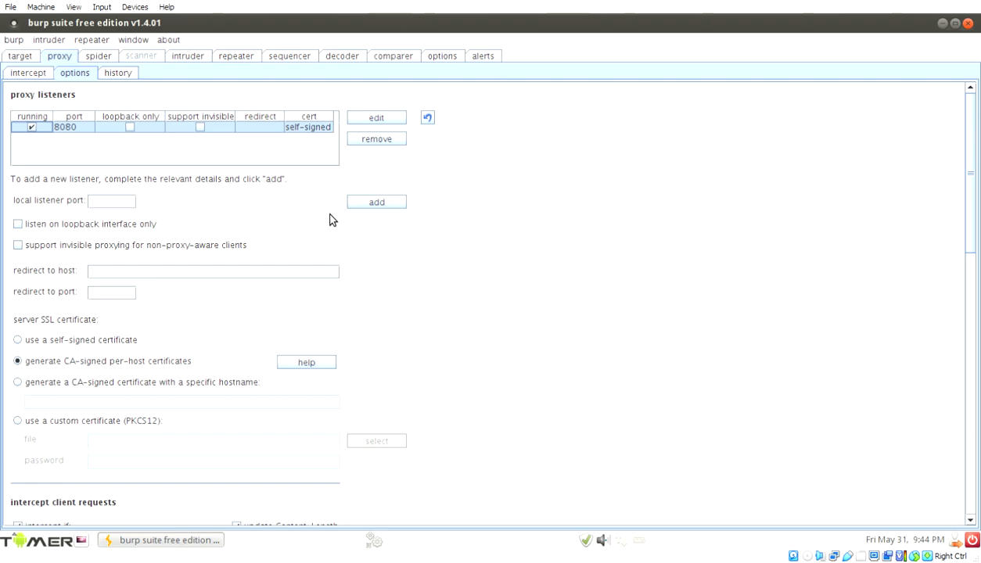
- Open a Terminal window over the proxy options and run ifconfig to look up the eth0 inet address
click(50, 547)
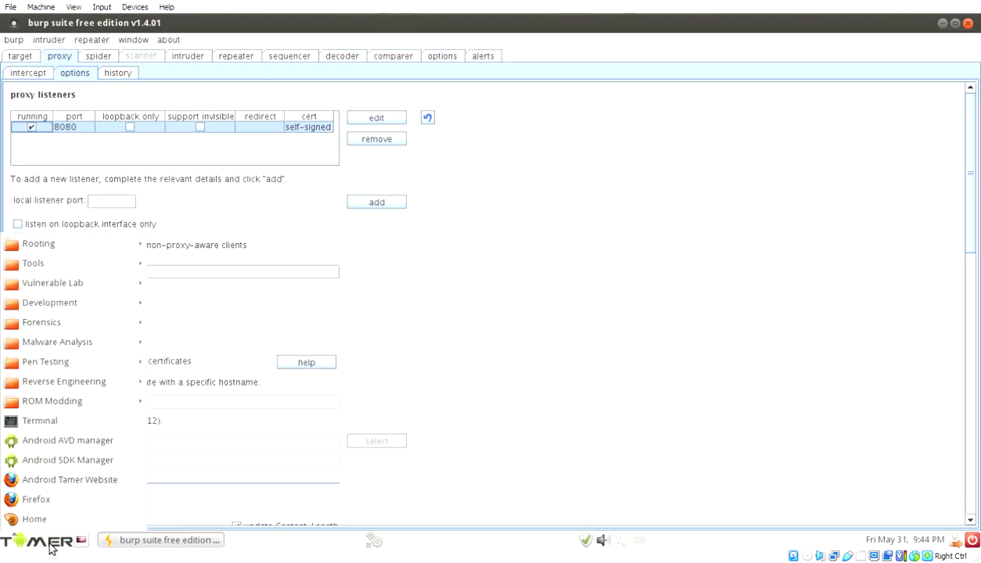
click(102, 430)
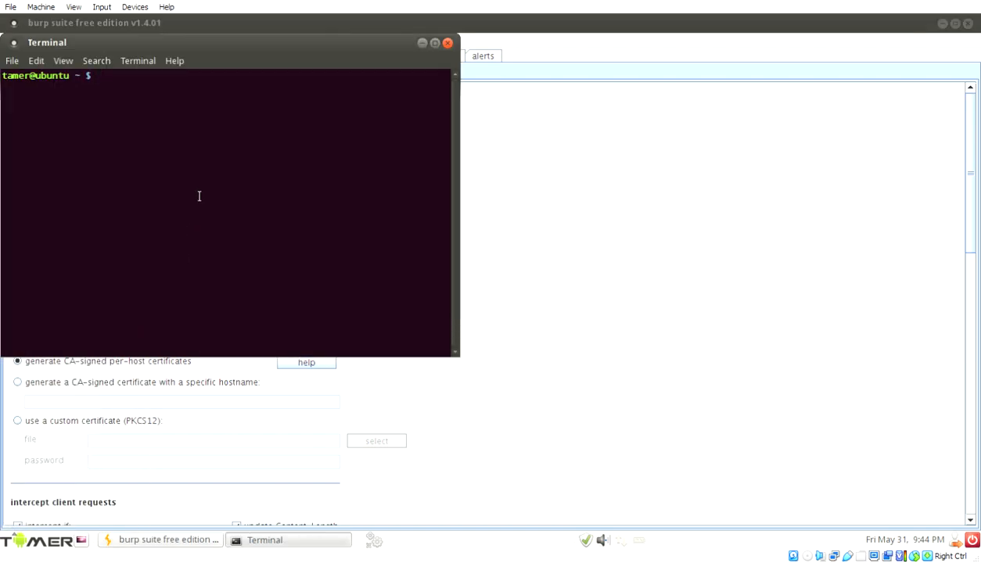
drag(224, 48, 359, 108)
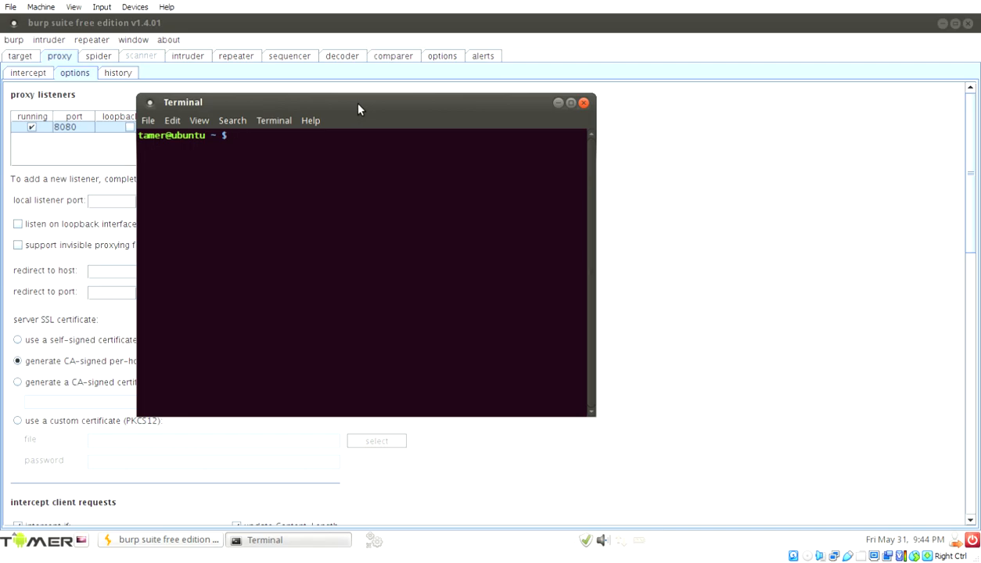
text(ifconfig)
key(Return)
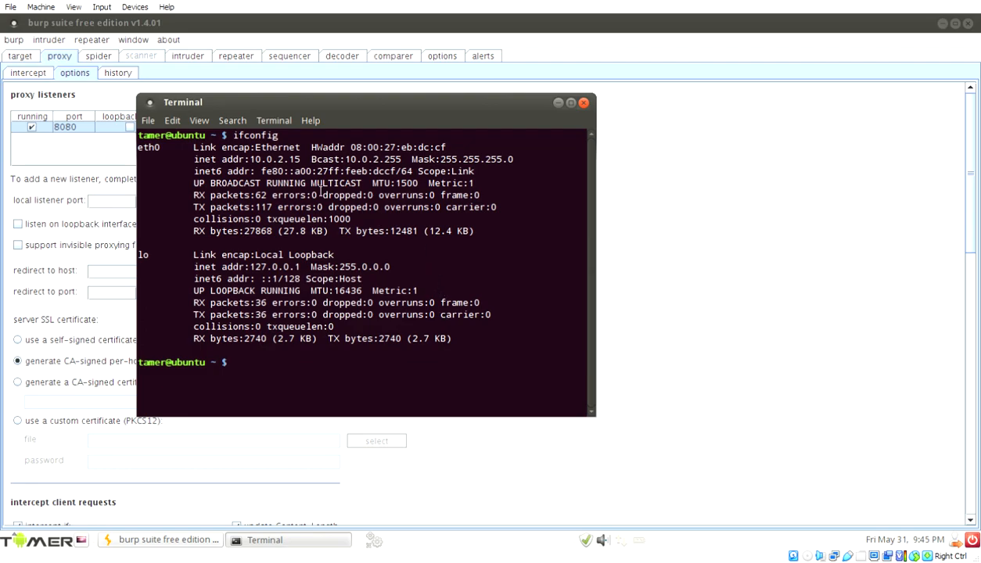
drag(249, 160, 306, 166)
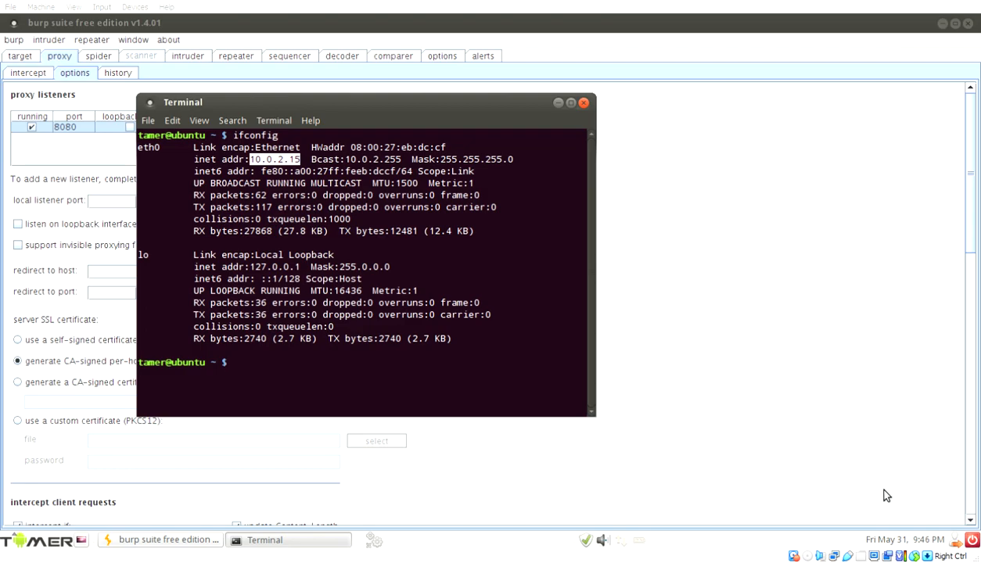
click(399, 378)
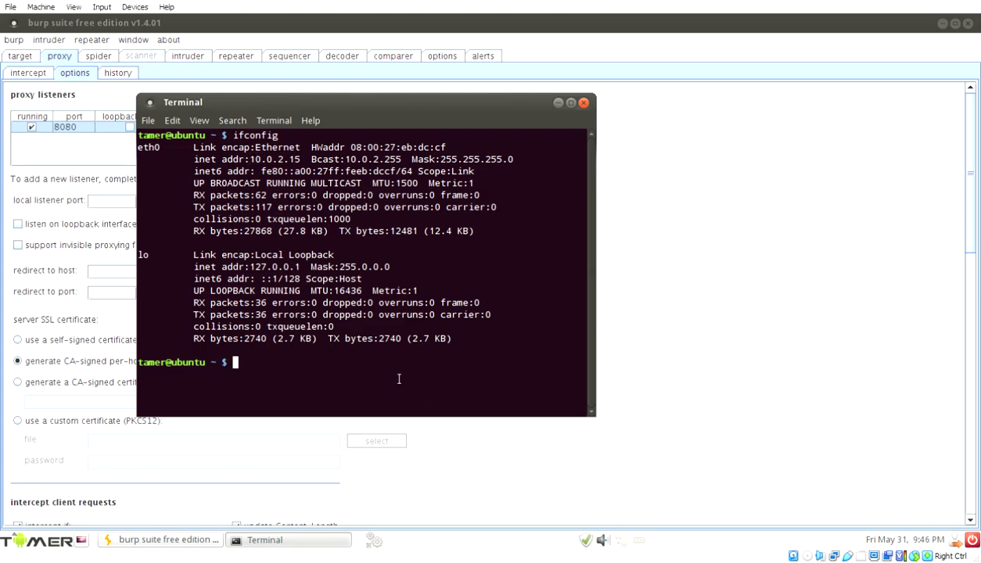
- Change the terminal's working directory to /Arsenal/
text(cd)
text( /Ar)
text(son)
key(BackSpace)
key(BackSpace)
text(enal)
key(Tab)
key(Return)
key(Return)
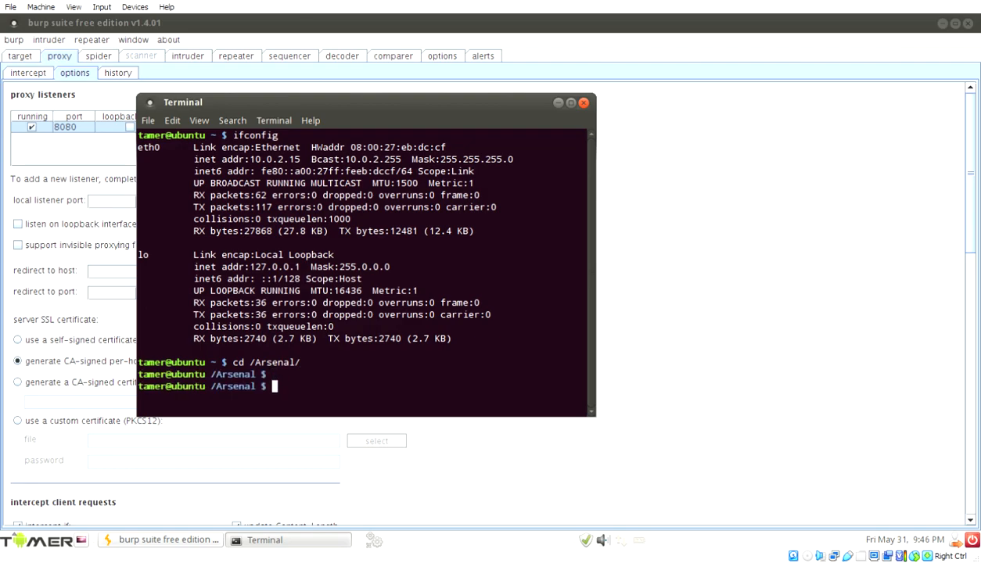
- List the contents of the /Arsenal directory with ls and locate the burpsuite folder
text(ls)
key(Return)
key(Return)
key(Return)
key(Return)
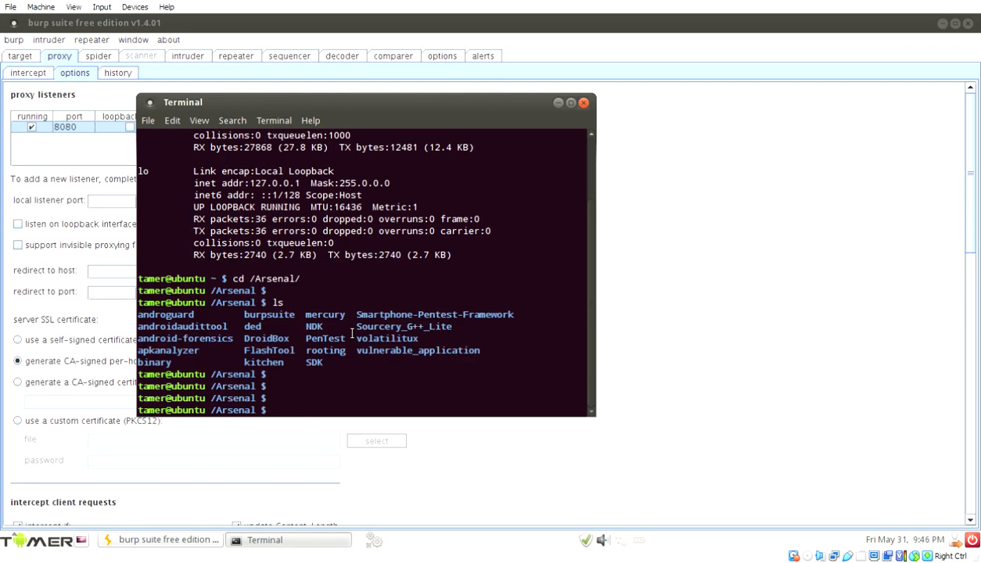
double_click(274, 314)
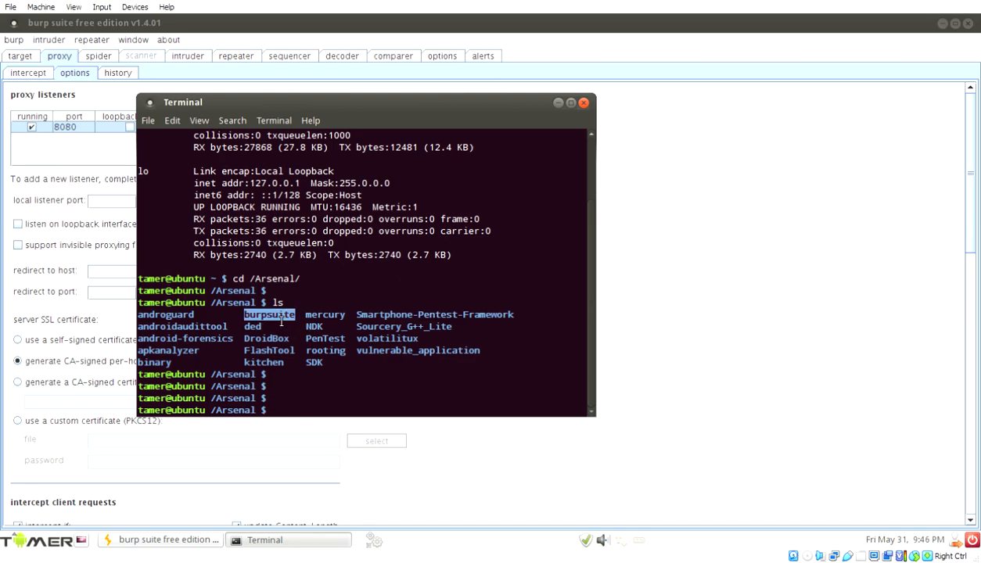
- Change into the burpsuite directory and list its files with ls
click(345, 414)
text(cd bu)
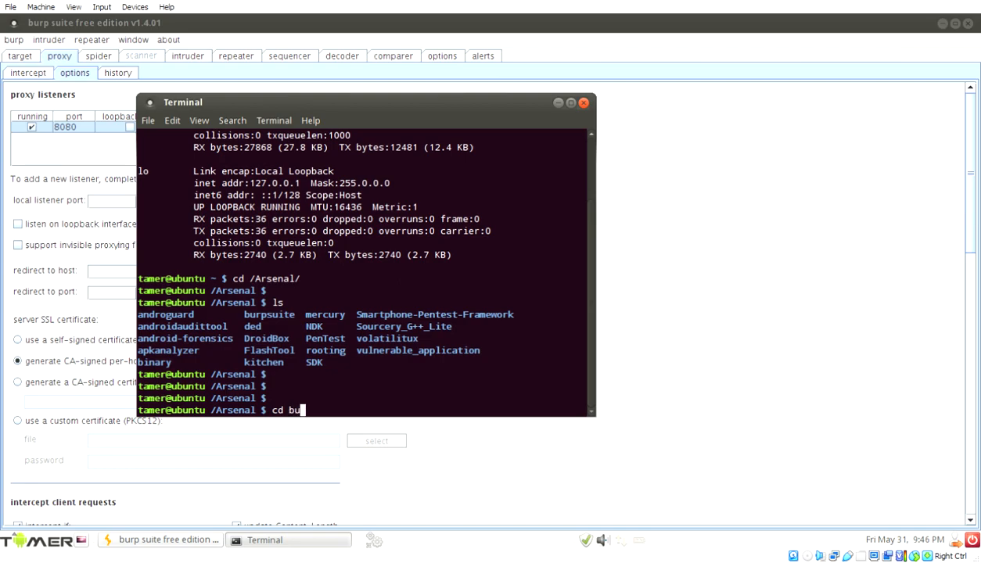
text(rpsuite)
key(Return)
text(ls)
key(Return)
key(Return)
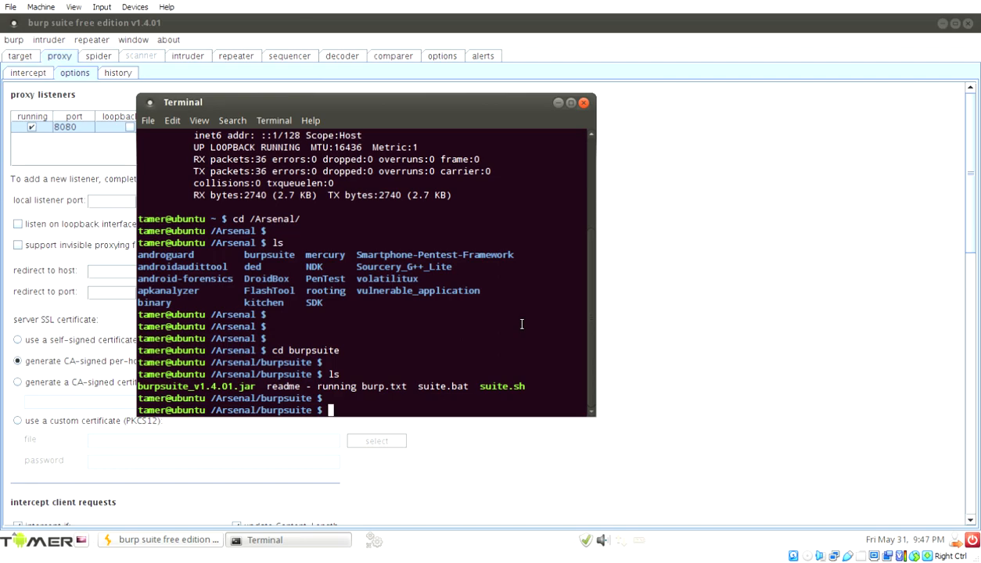
- Review the eth0 inet address in the earlier ifconfig output, and end the terminal session with exit
scroll(520, 323, up, 4)
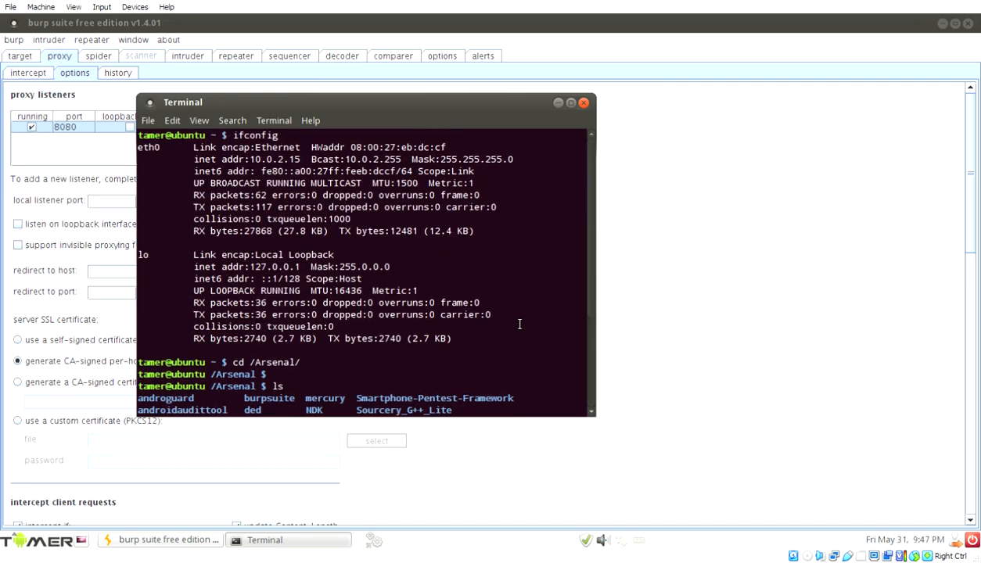
drag(251, 160, 300, 159)
click(447, 284)
scroll(451, 273, down, 4)
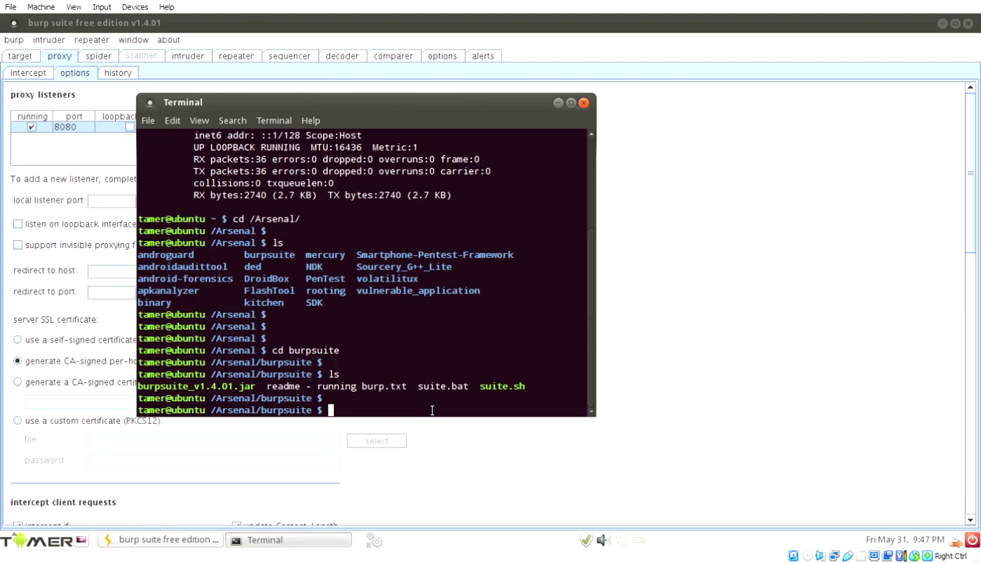
text(exit)
key(Return)
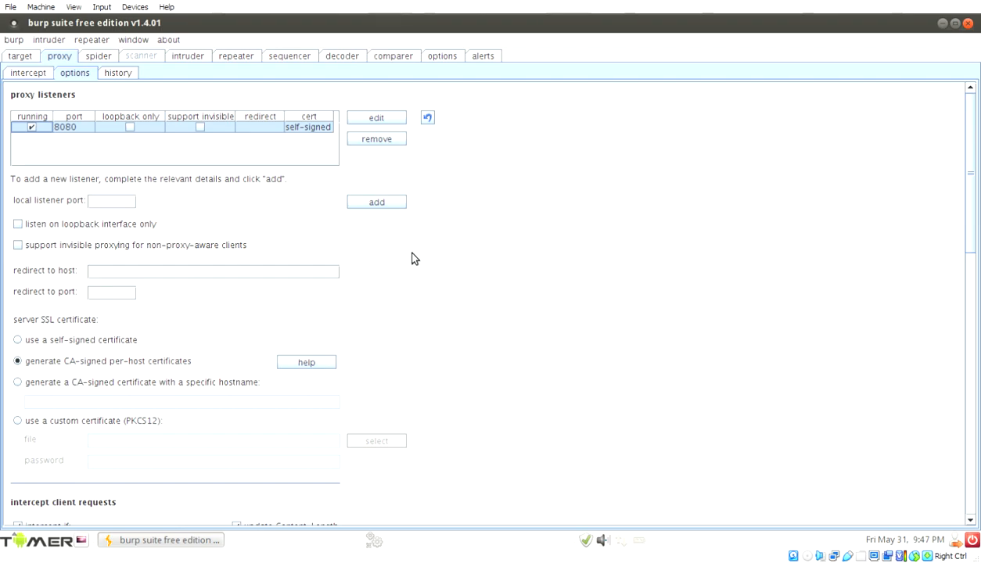
- Launch the atavd Android 4.1 virtual device from the Android AVD manager with default launch options, and place its emulator window beside the manager
click(40, 547)
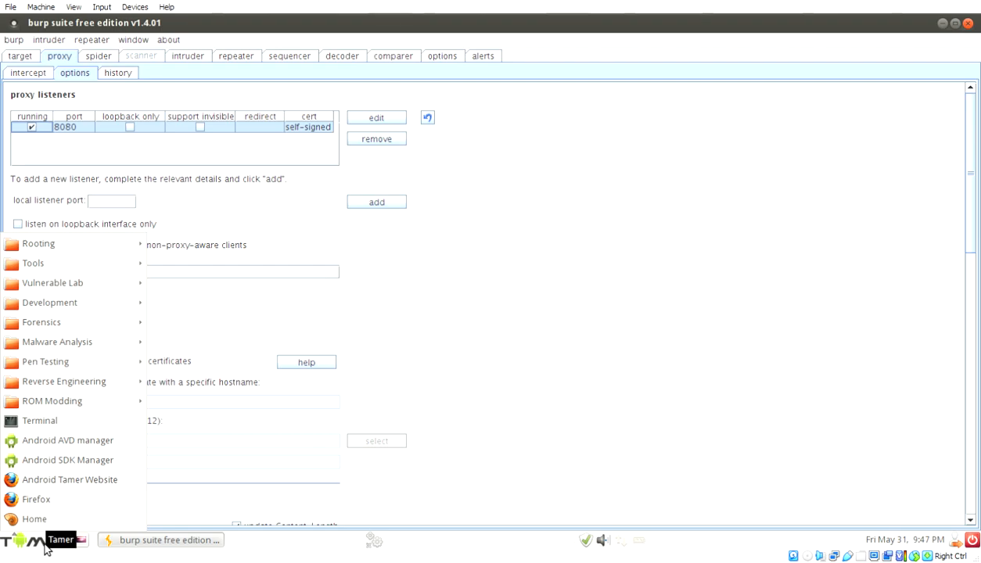
click(74, 444)
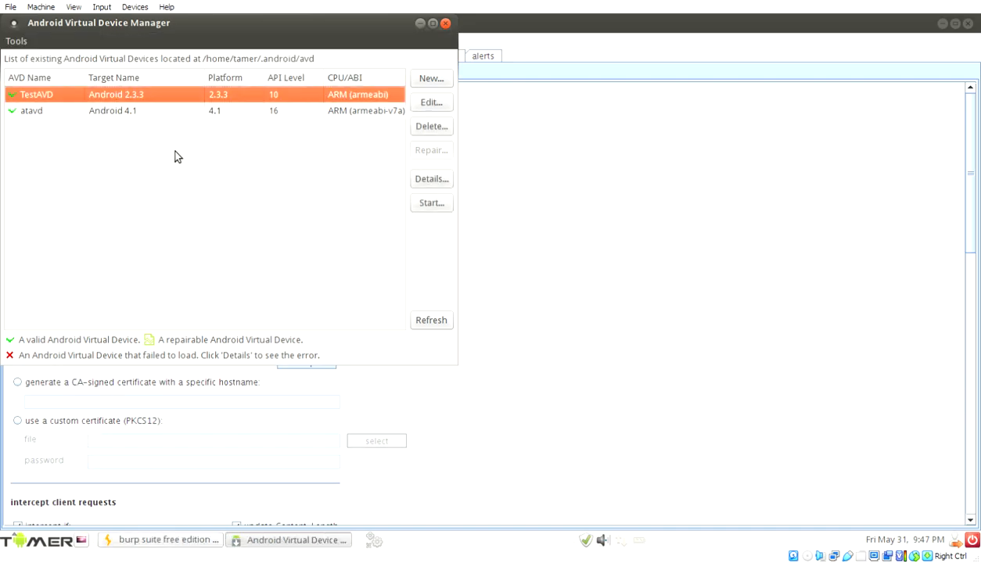
click(54, 112)
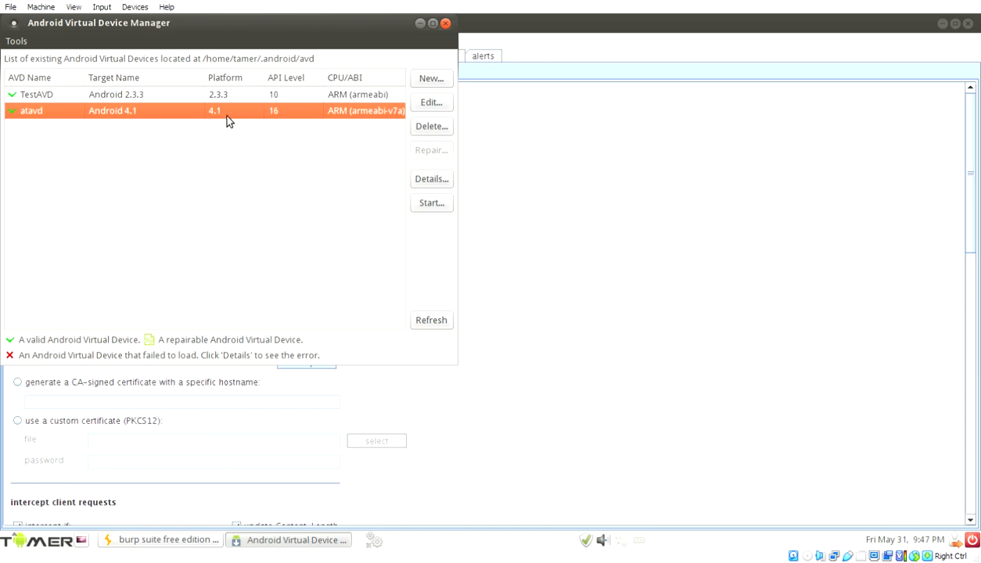
click(433, 210)
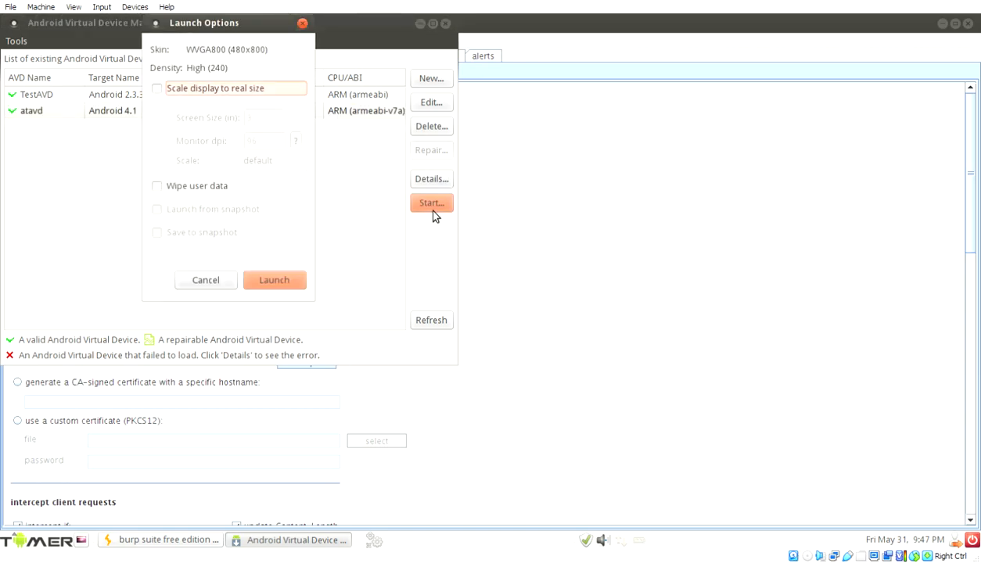
click(275, 280)
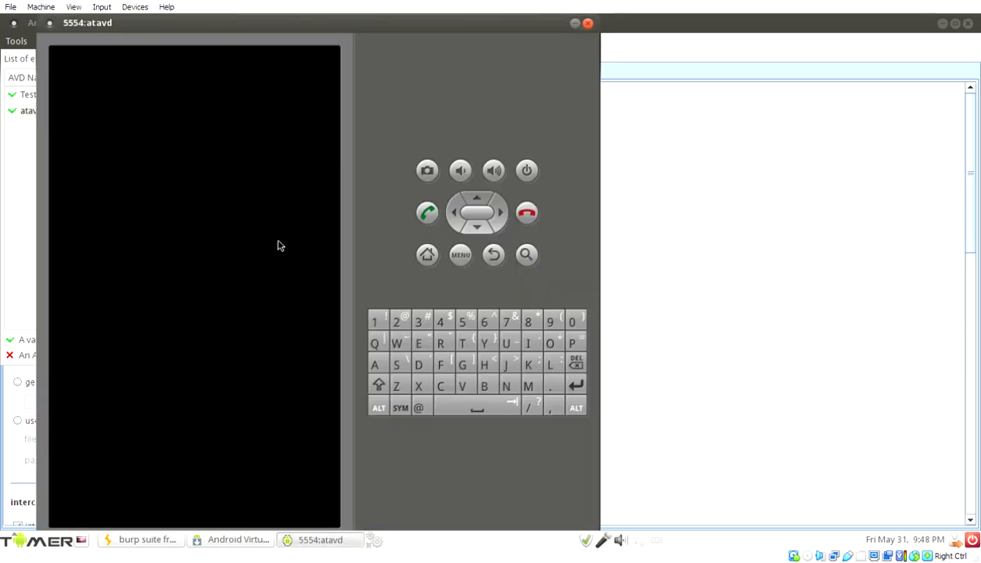
drag(329, 31, 710, 30)
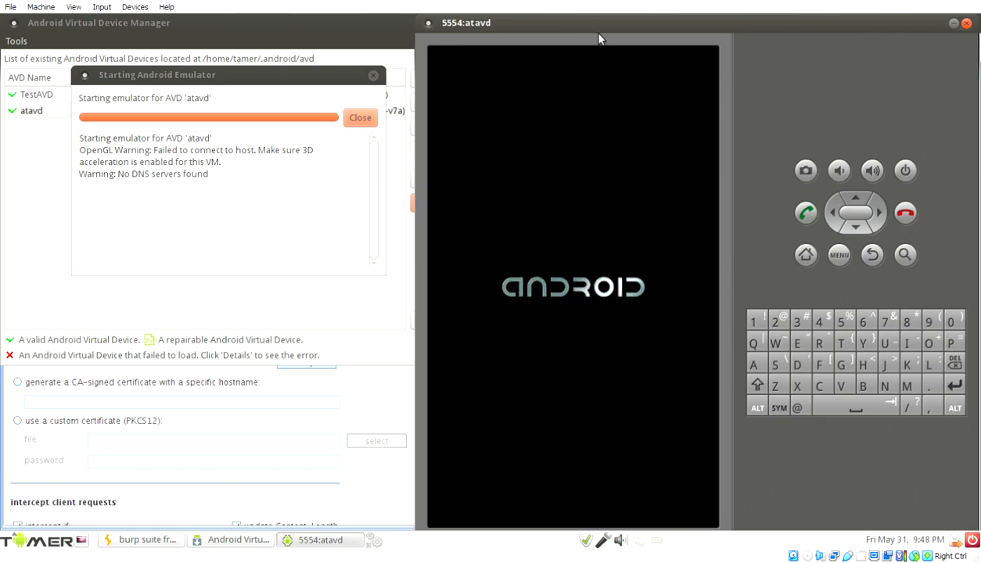
click(149, 541)
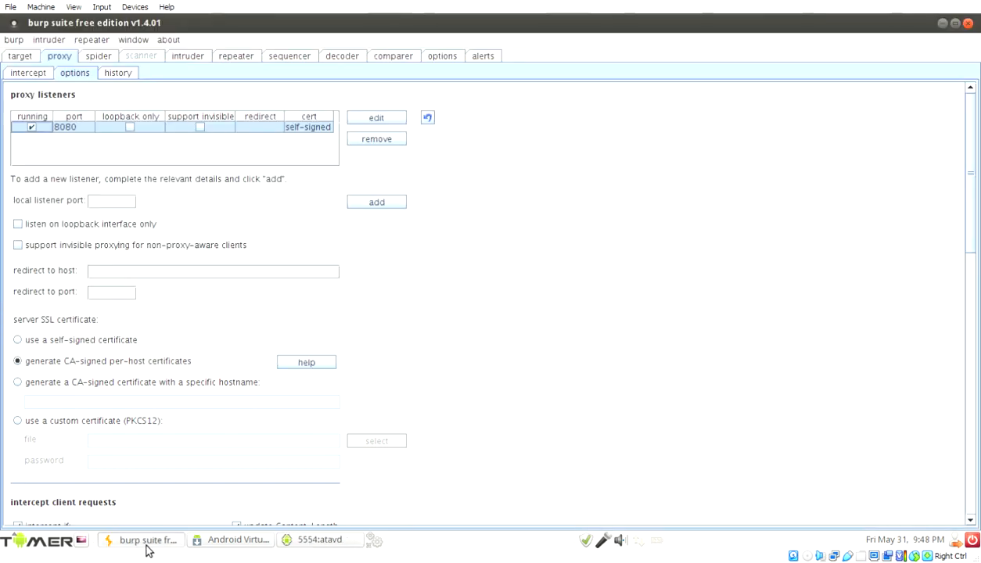
click(241, 546)
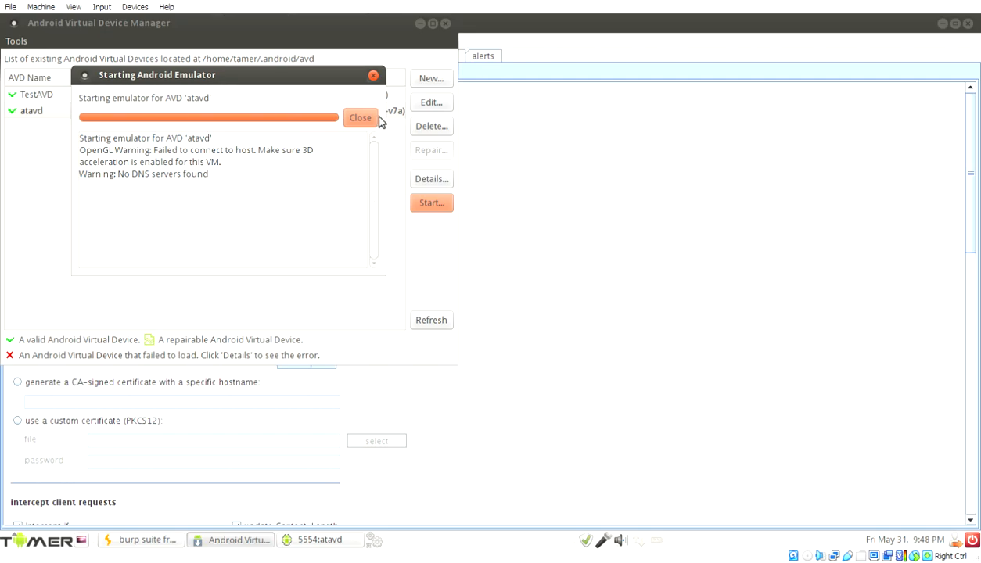
click(290, 535)
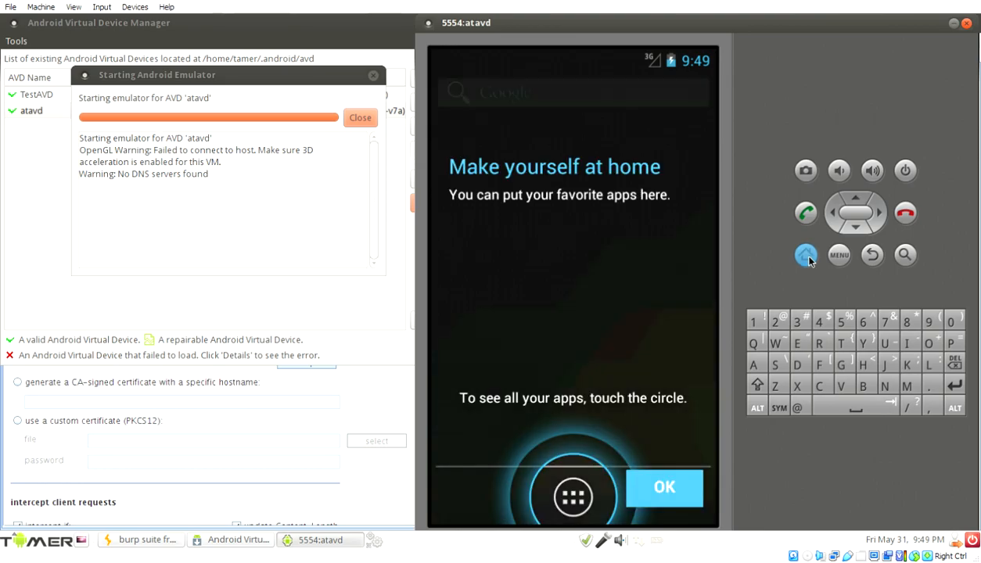
- Dismiss the emulator's home-screen introduction, and clear away the emulator startup dialog and the Android Virtual Device Manager window
click(678, 493)
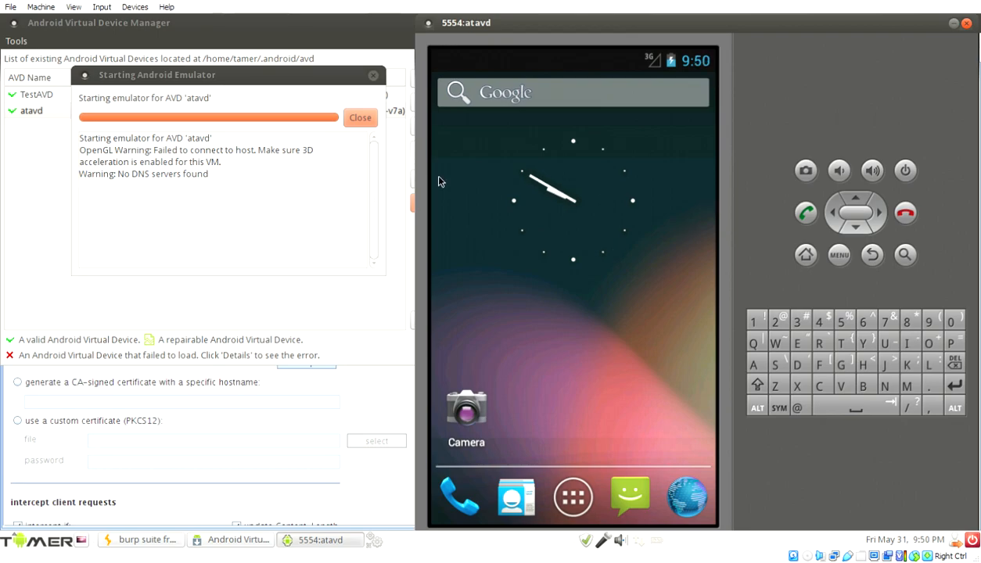
click(356, 118)
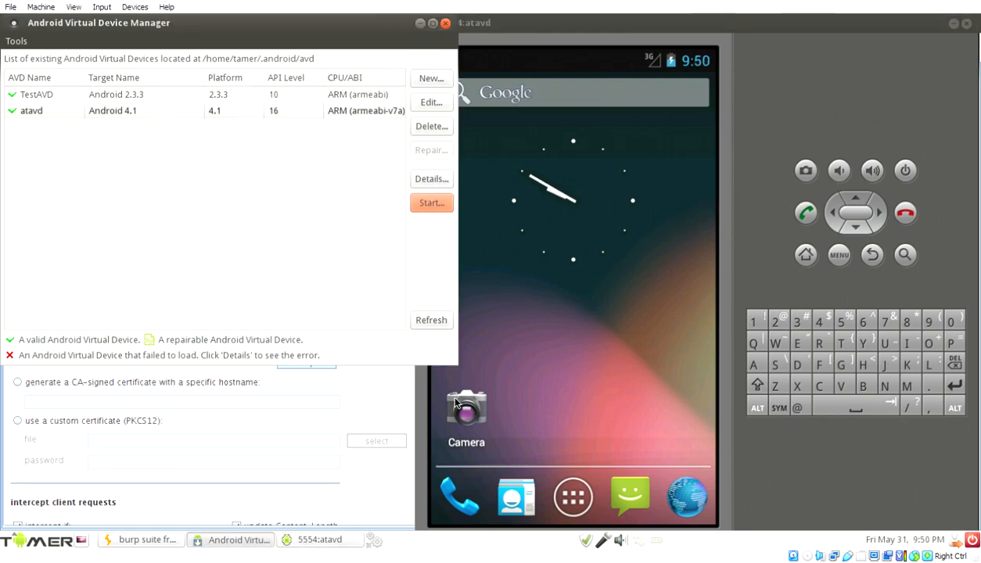
click(421, 23)
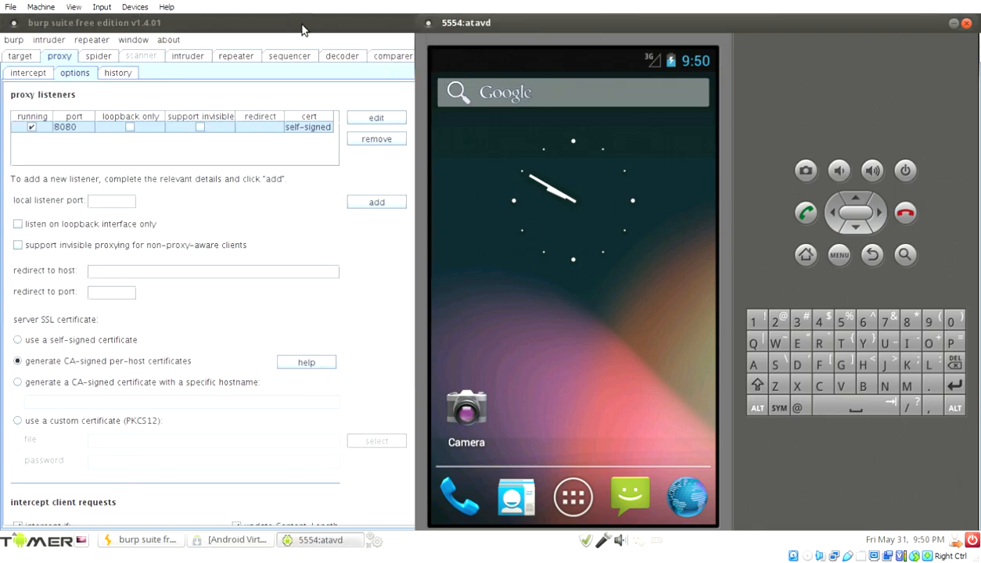